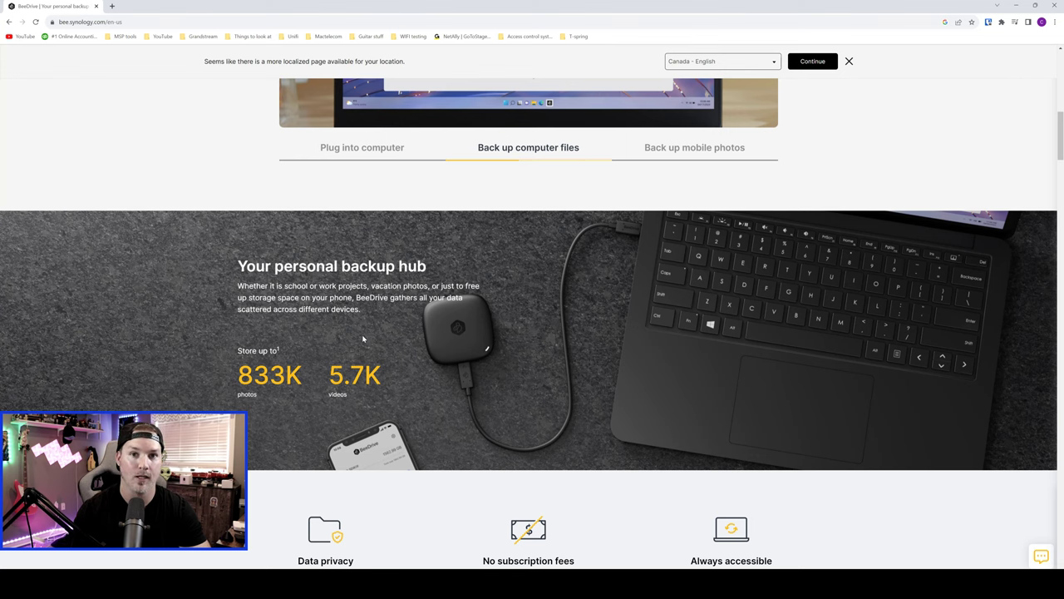
- Scroll past the BeeDrive feature sections to the Buy section listing 1 TB (US$119.99) and 2 TB
scroll(363, 338, down, 3)
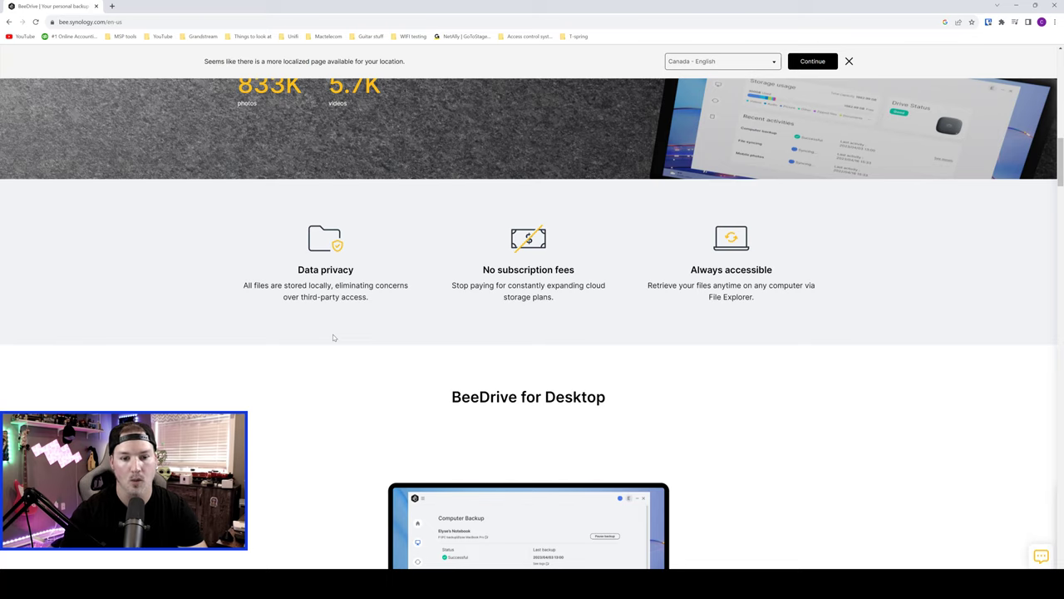
scroll(333, 337, down, 3)
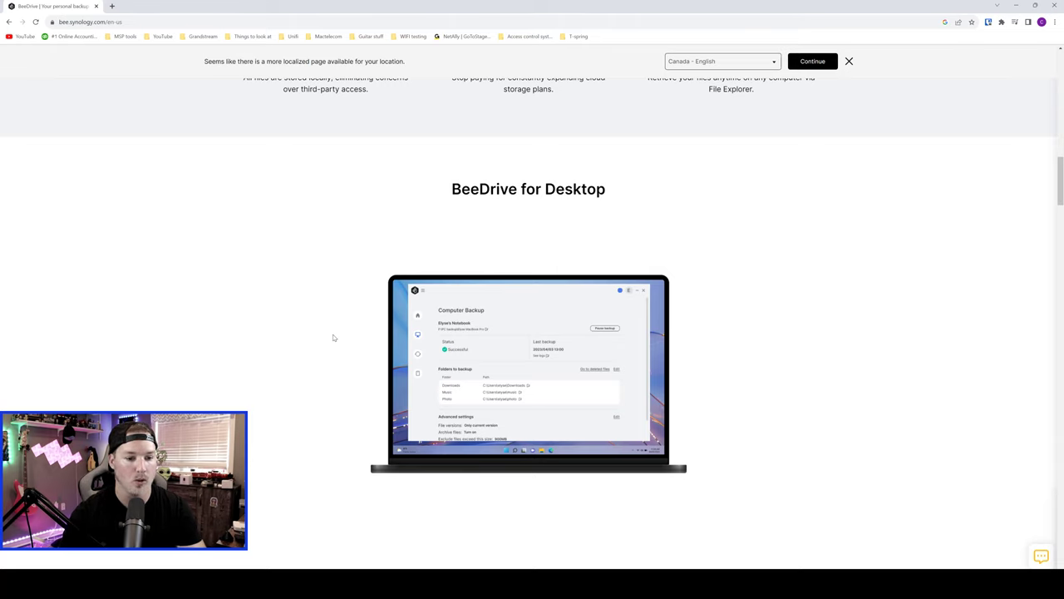
scroll(333, 341, down, 5)
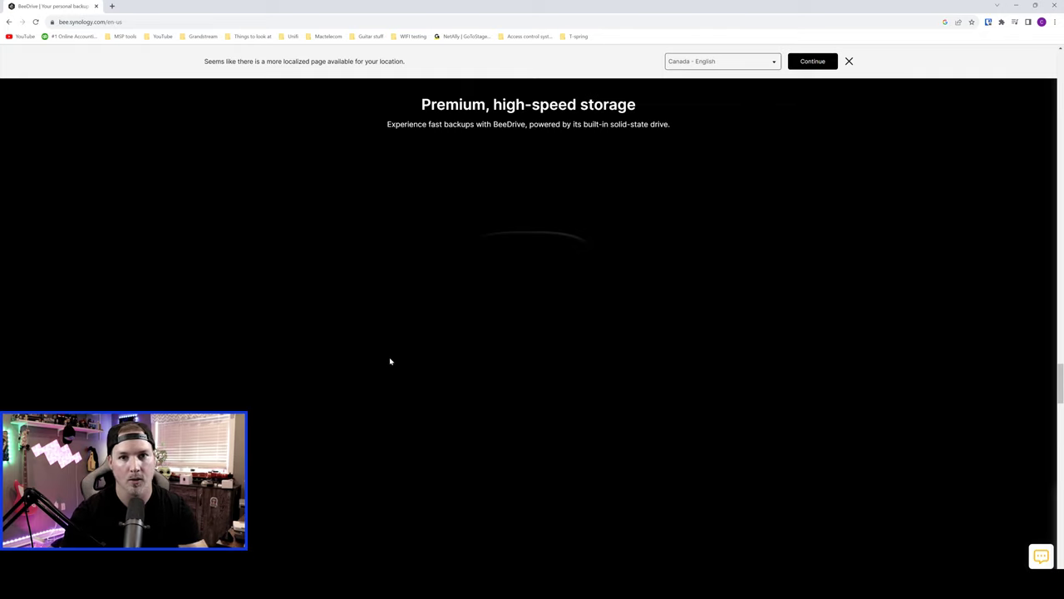
scroll(392, 358, down, 3)
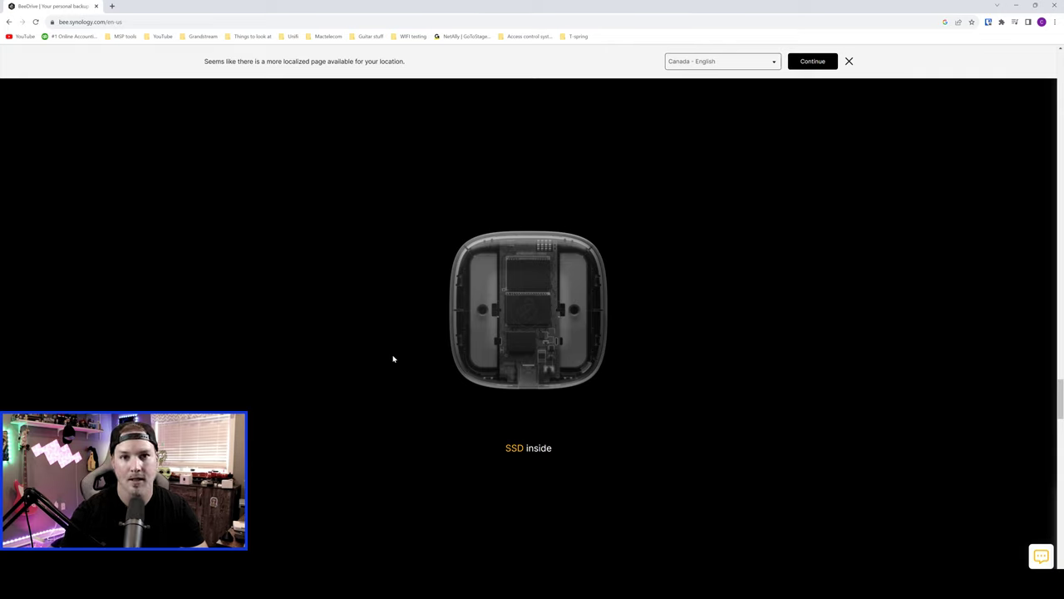
scroll(393, 358, down, 3)
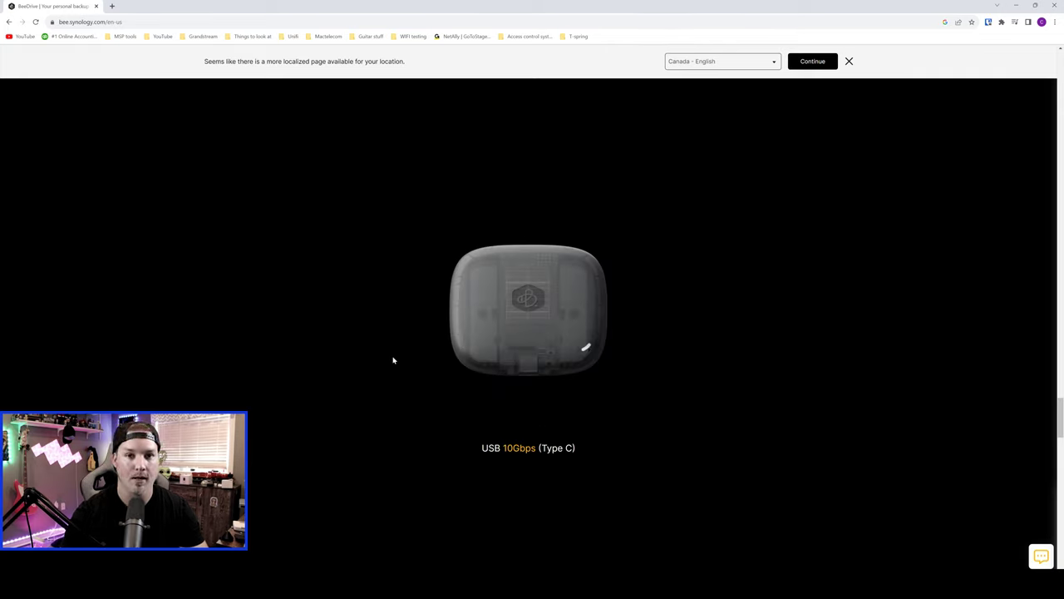
scroll(393, 360, down, 3)
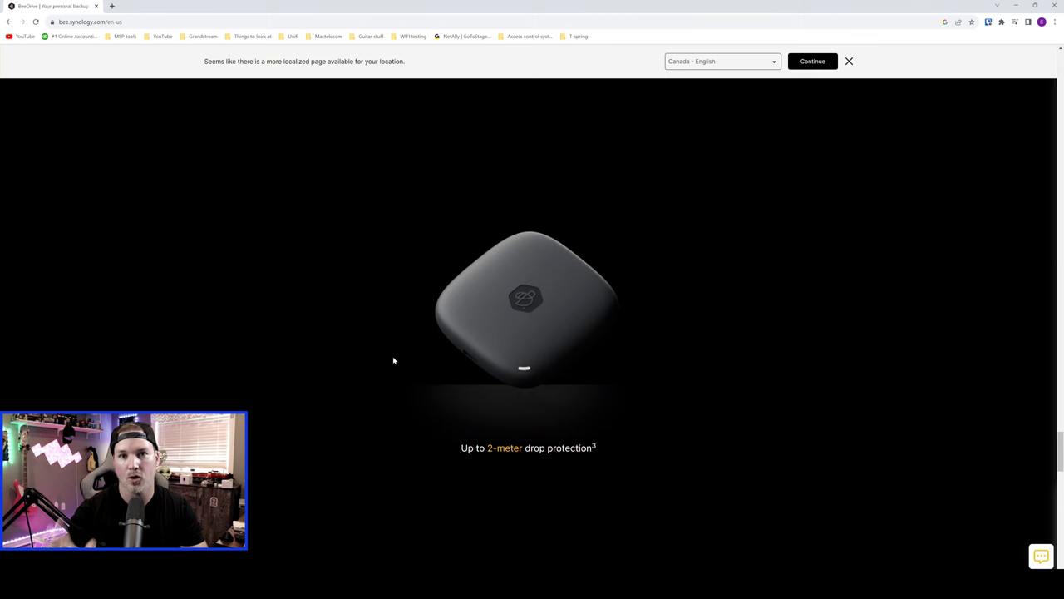
scroll(393, 359, down, 4)
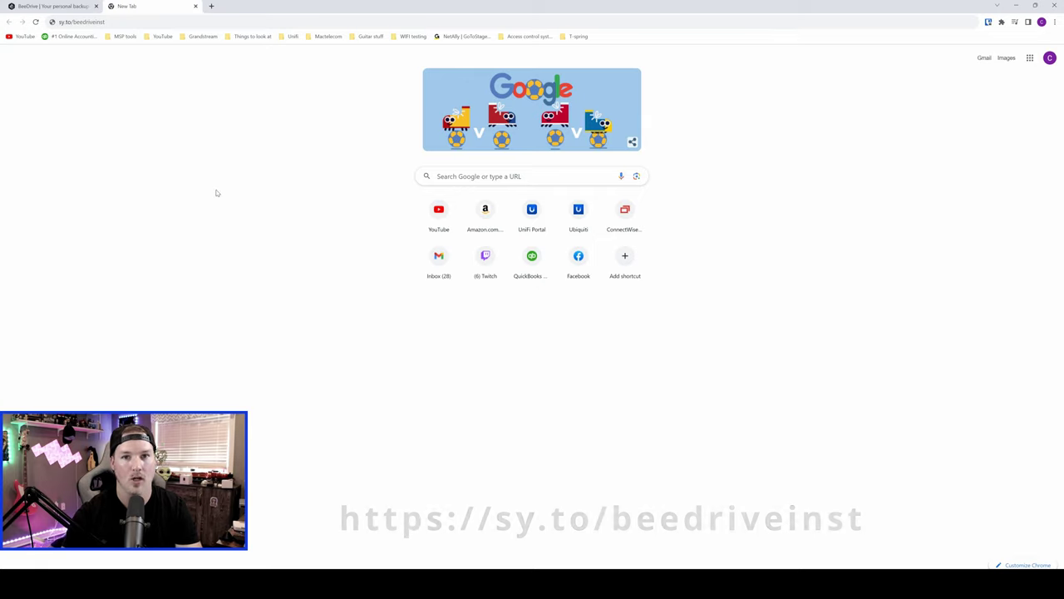
- Load sy.to/beedriveinst and run the downloaded BeeDrive installer
click(126, 23)
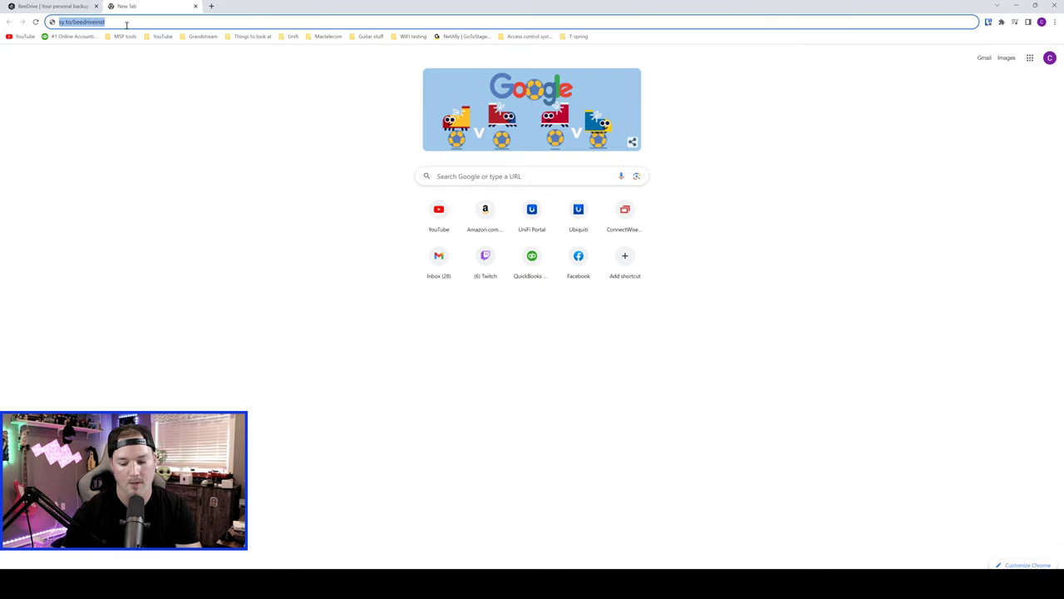
key(Return)
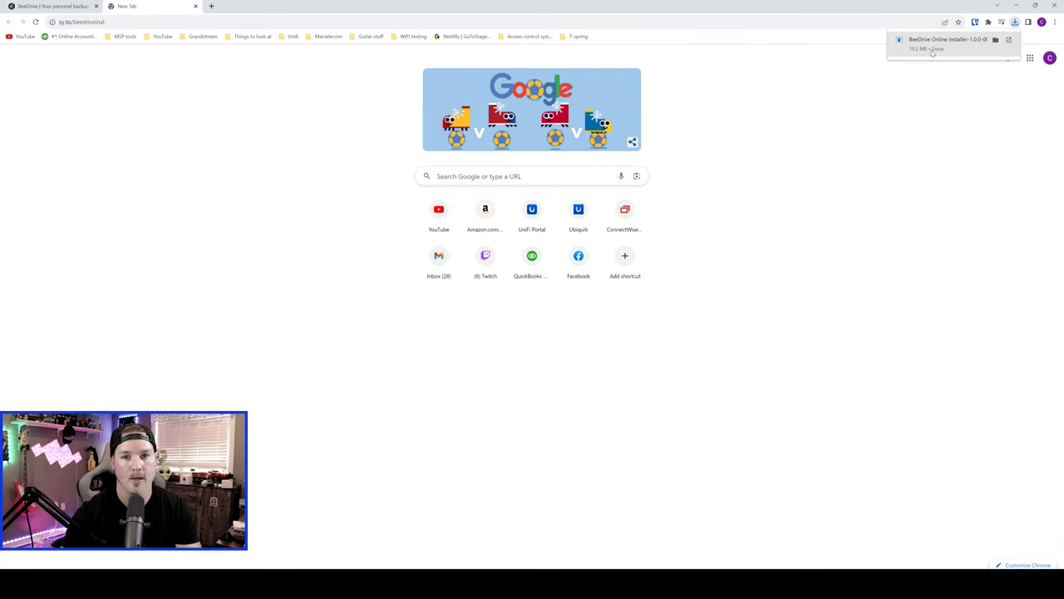
click(935, 48)
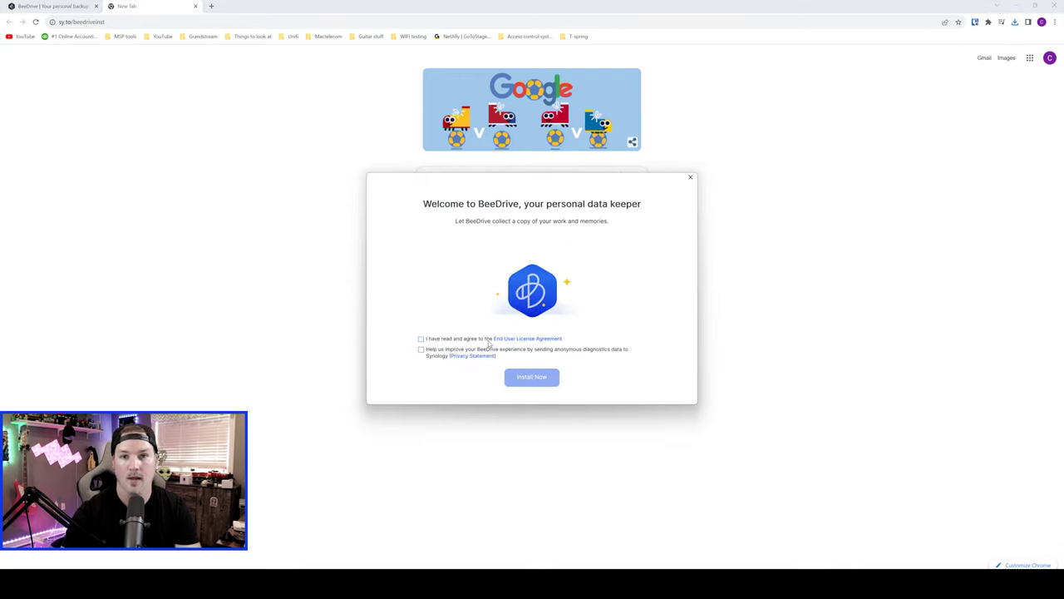
- Accept the EULA, install BeeDrive and launch it to the Hello welcome window
click(421, 339)
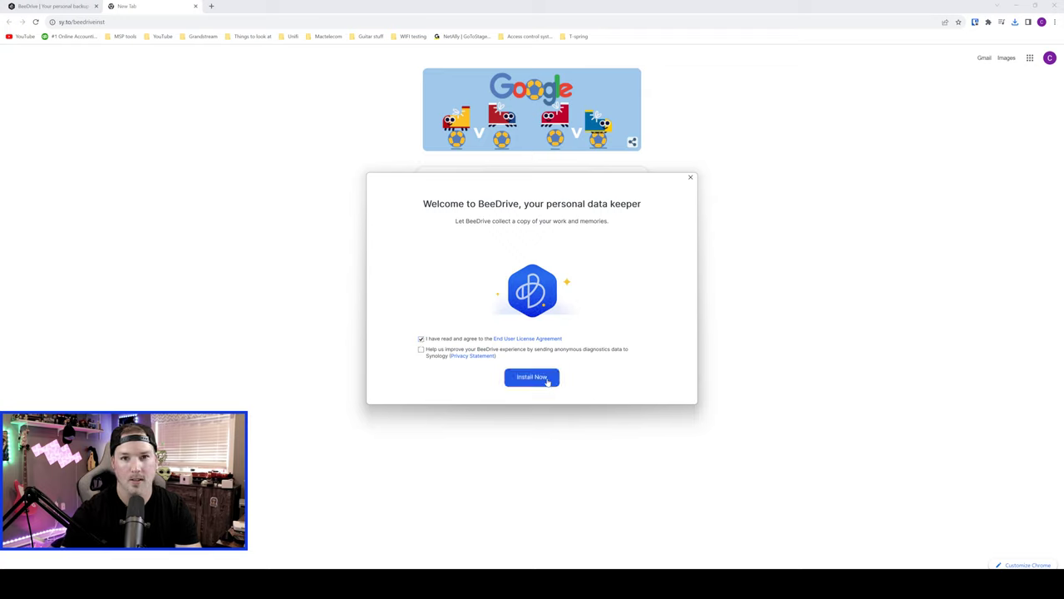
click(537, 379)
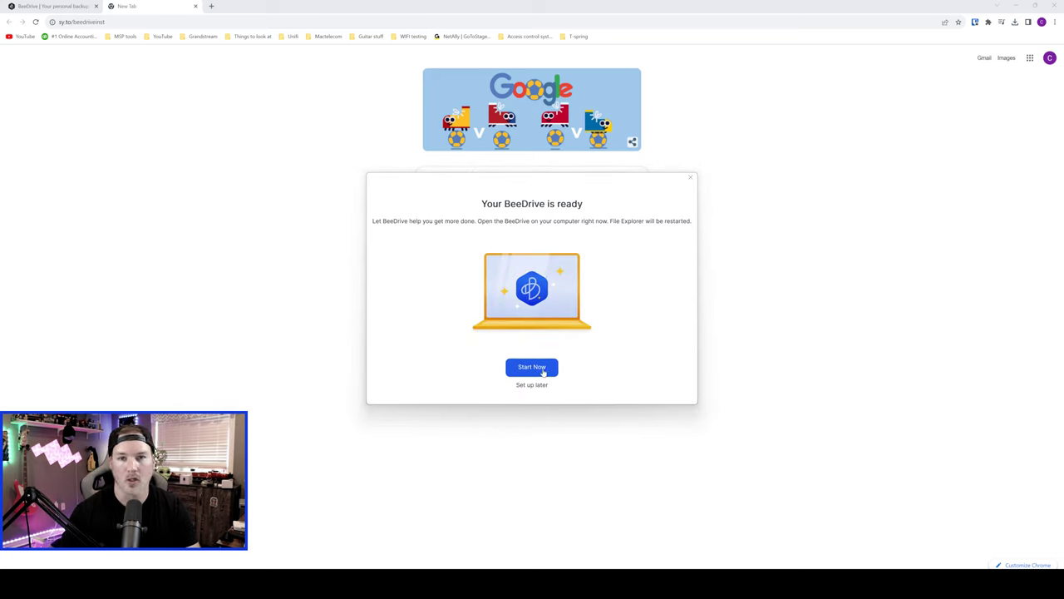
click(532, 368)
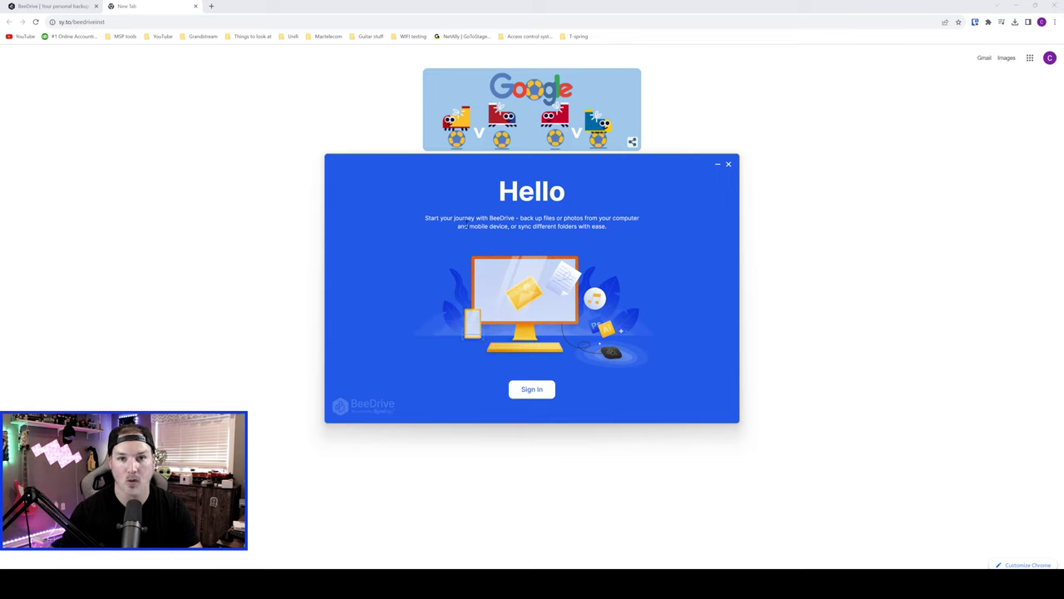
- Sign in to BeeDrive with the Synology Account
click(532, 389)
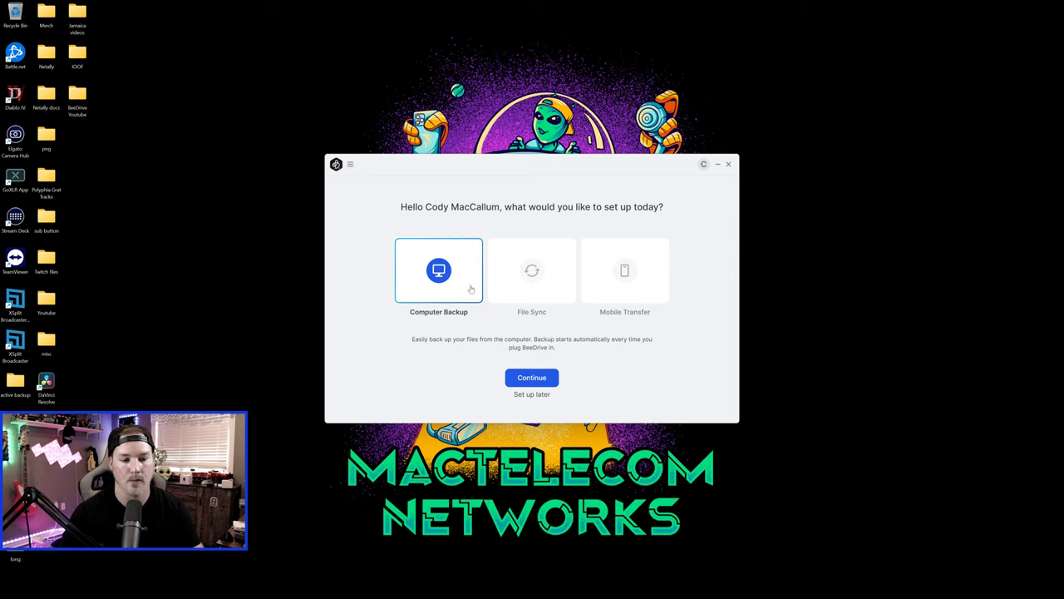
- Back up the custom-selected BeeDrive Youtube folder to E:\PC Backup and dismiss the progress tip
click(552, 378)
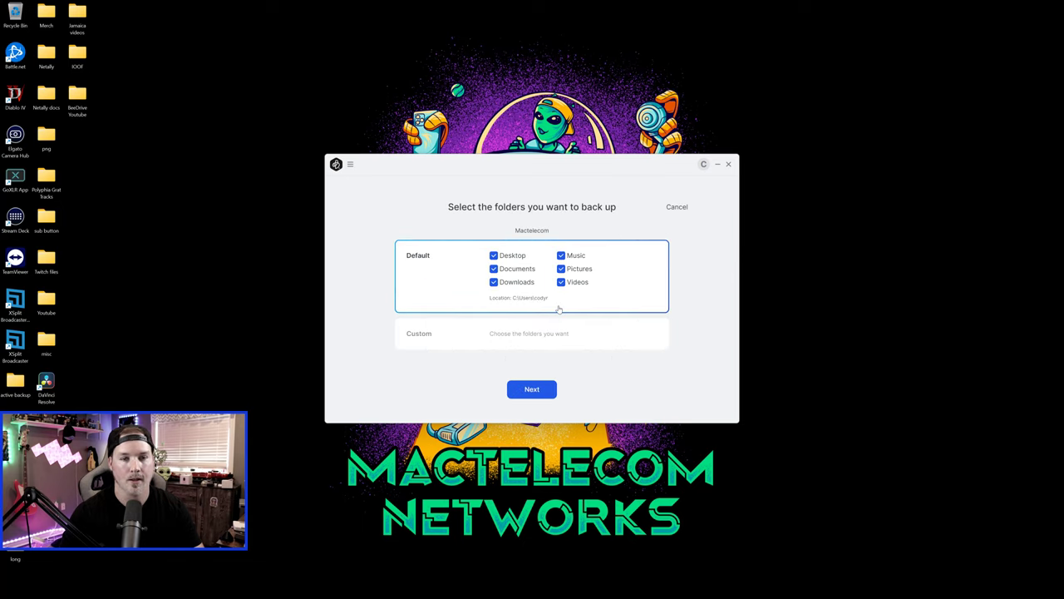
click(503, 338)
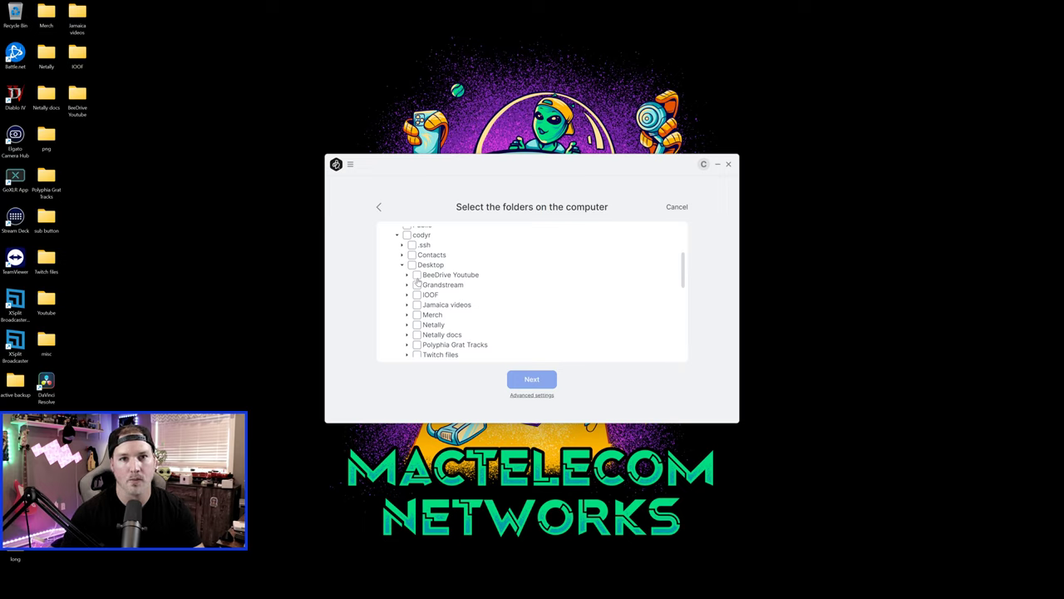
click(417, 276)
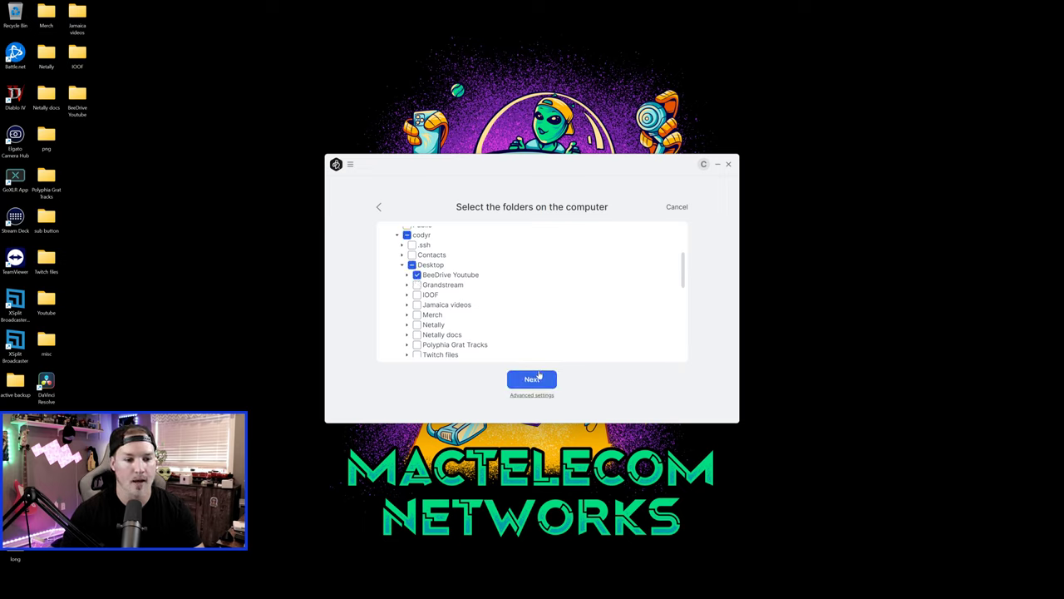
click(539, 379)
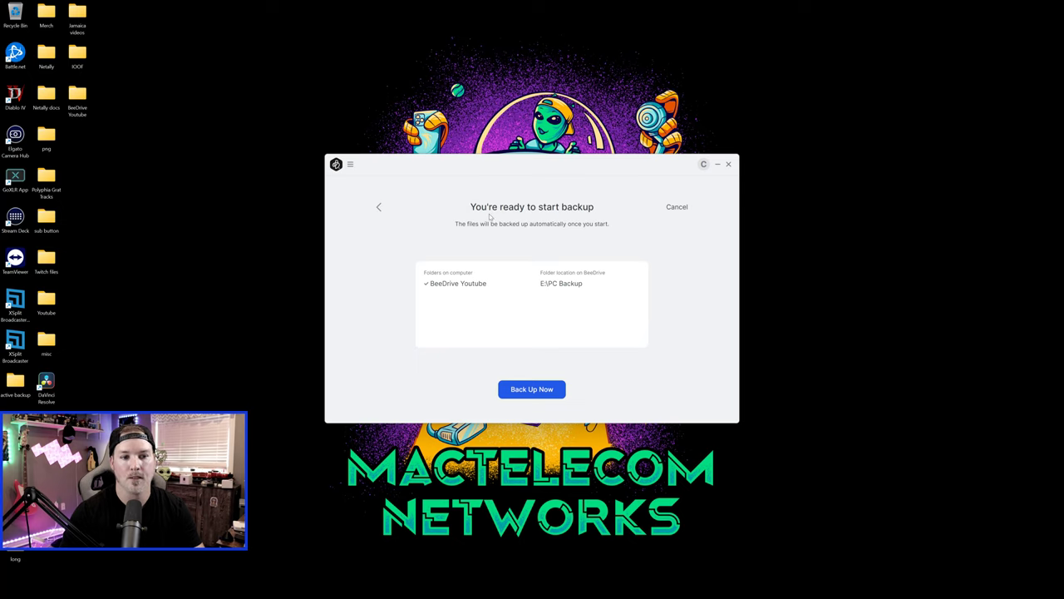
click(548, 393)
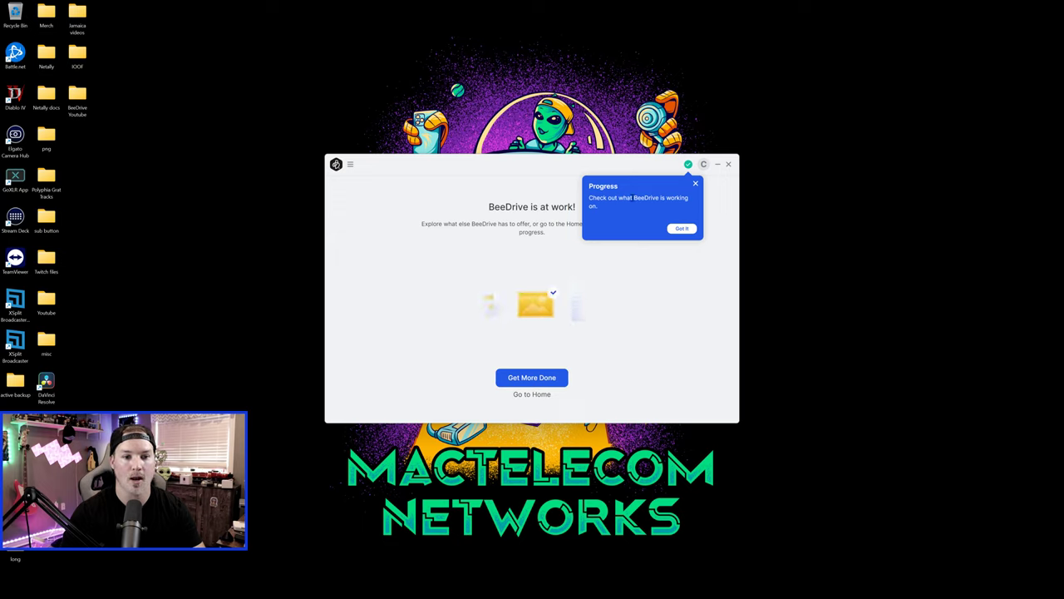
click(686, 229)
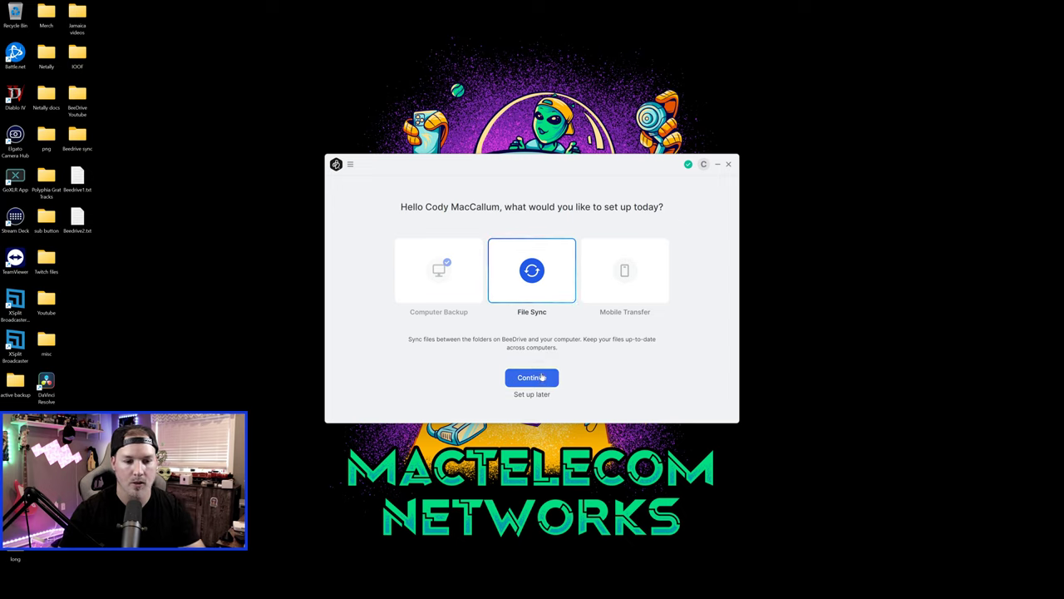
- Create a custom File Sync between the desktop Beedrive sync folder and root folder E:, then go home
click(541, 377)
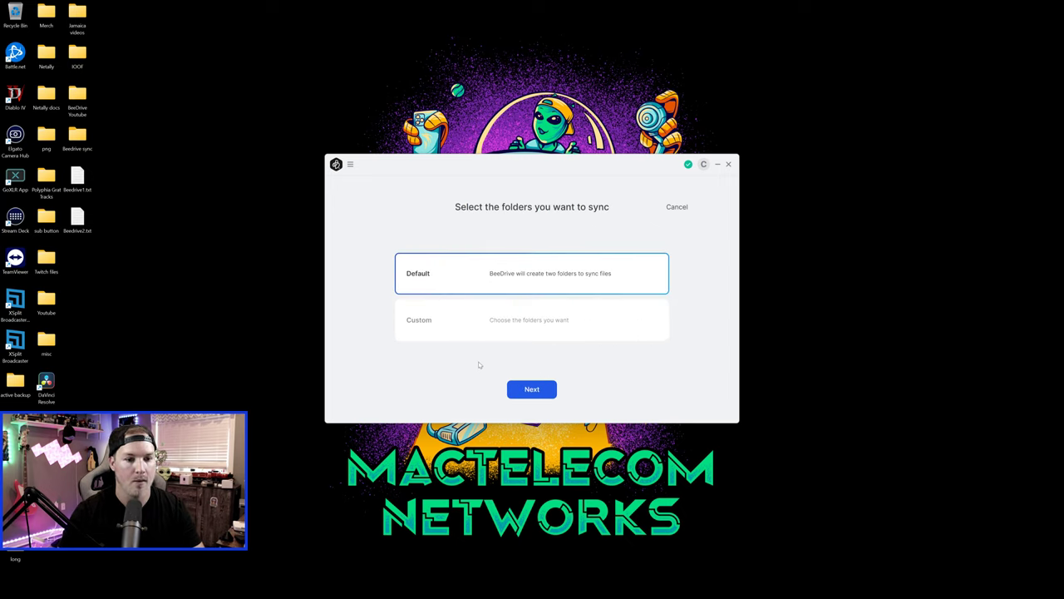
click(455, 324)
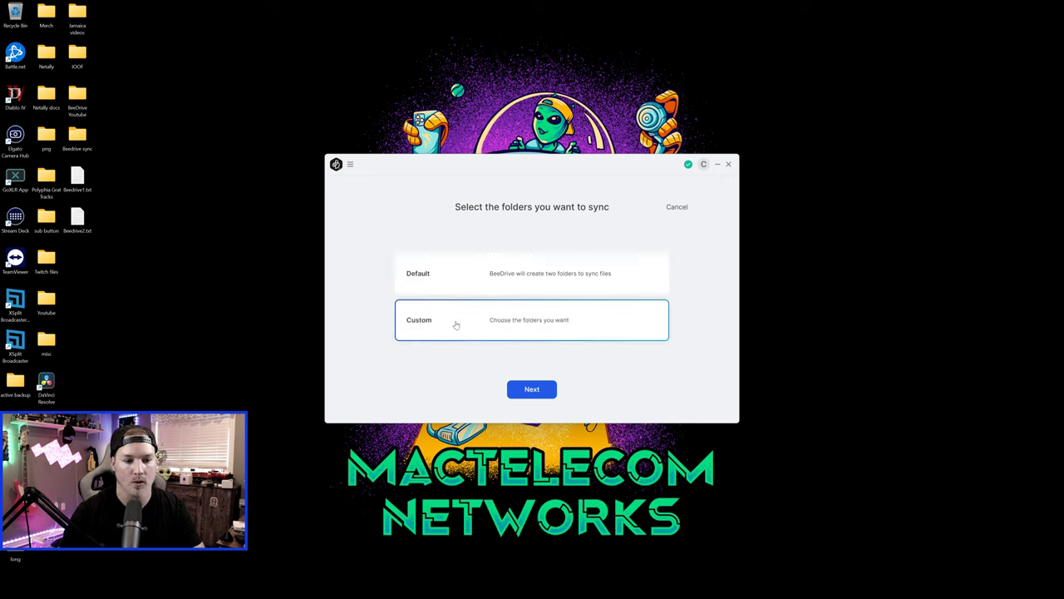
click(537, 389)
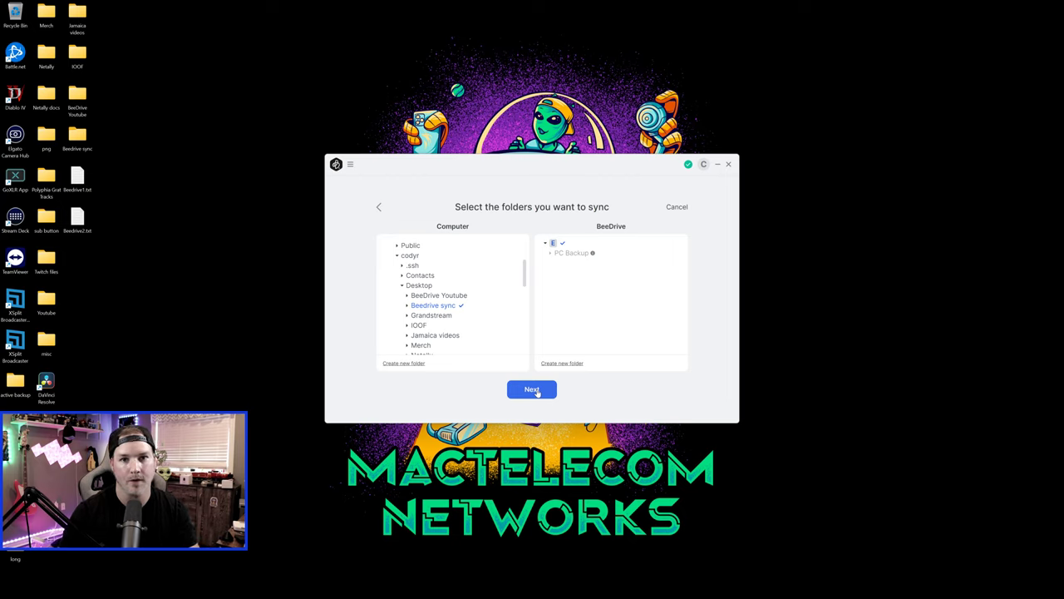
click(537, 390)
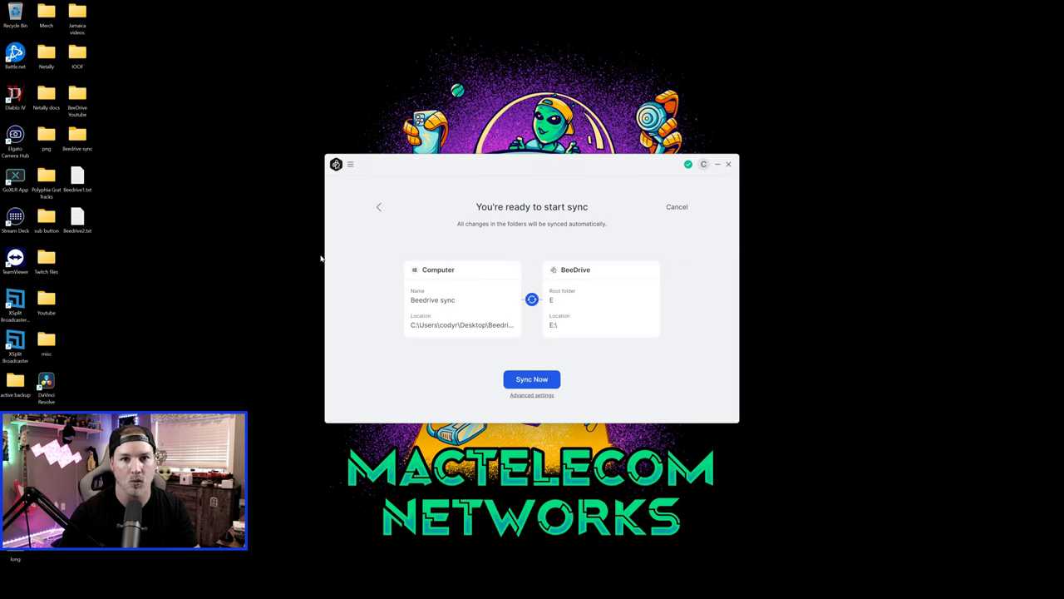
click(545, 380)
click(559, 394)
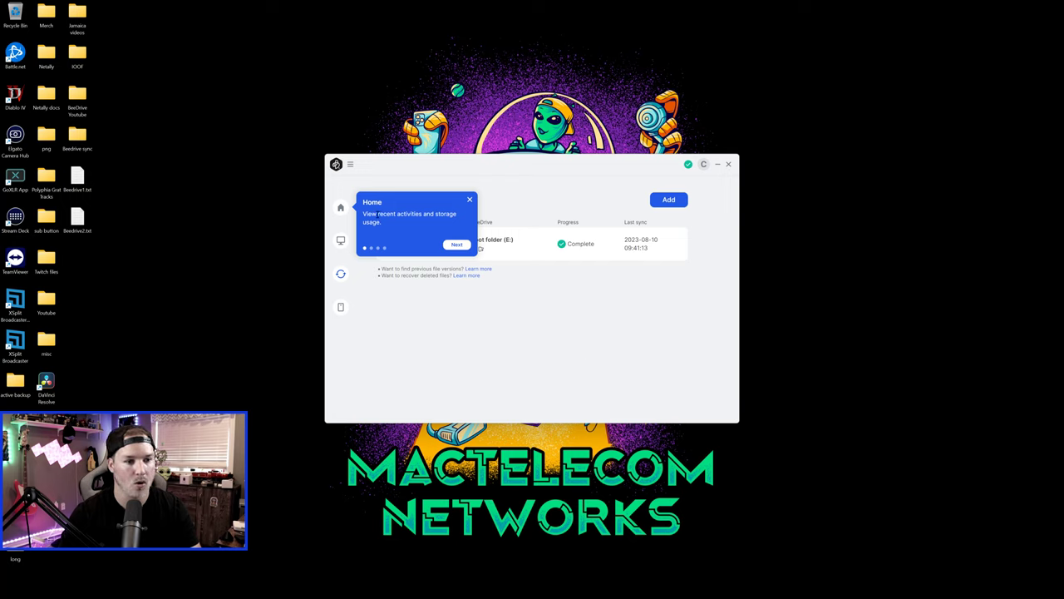
- Step through the Computer Backup, File Sync and Mobile Transfer tour tips and close the tour
click(456, 244)
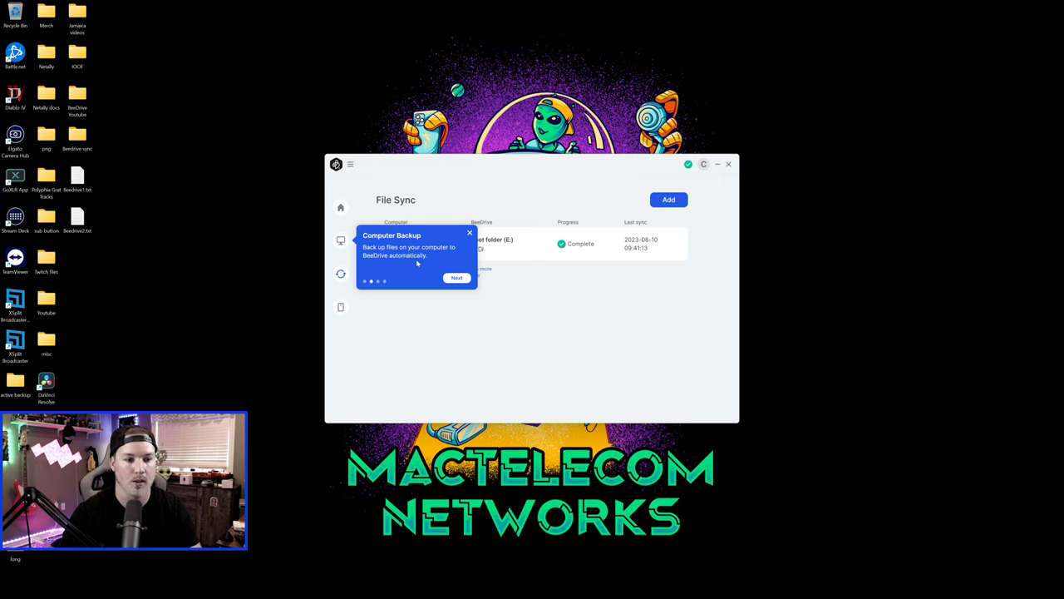
click(458, 277)
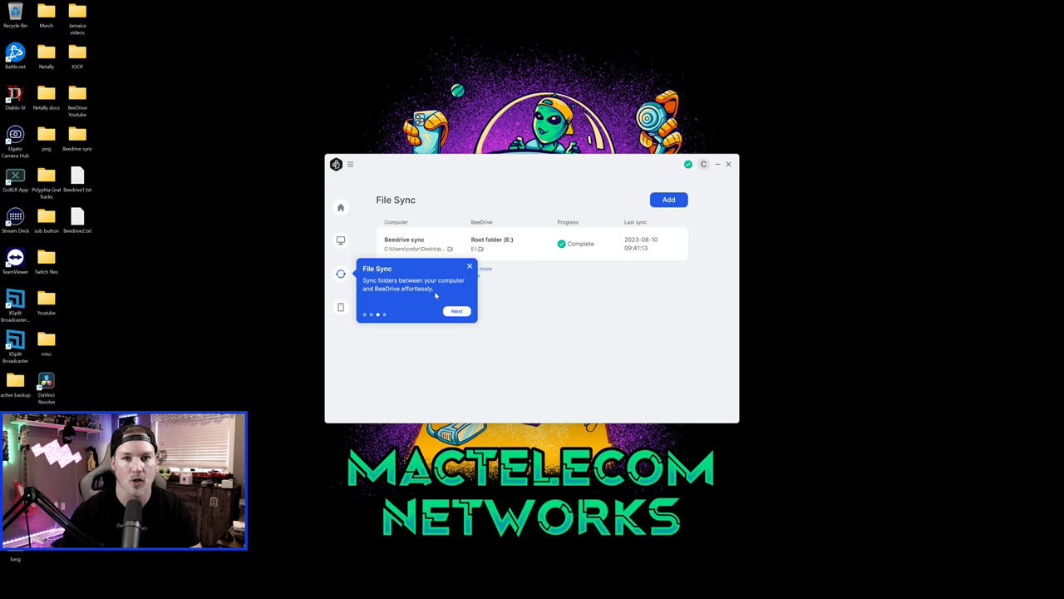
click(459, 312)
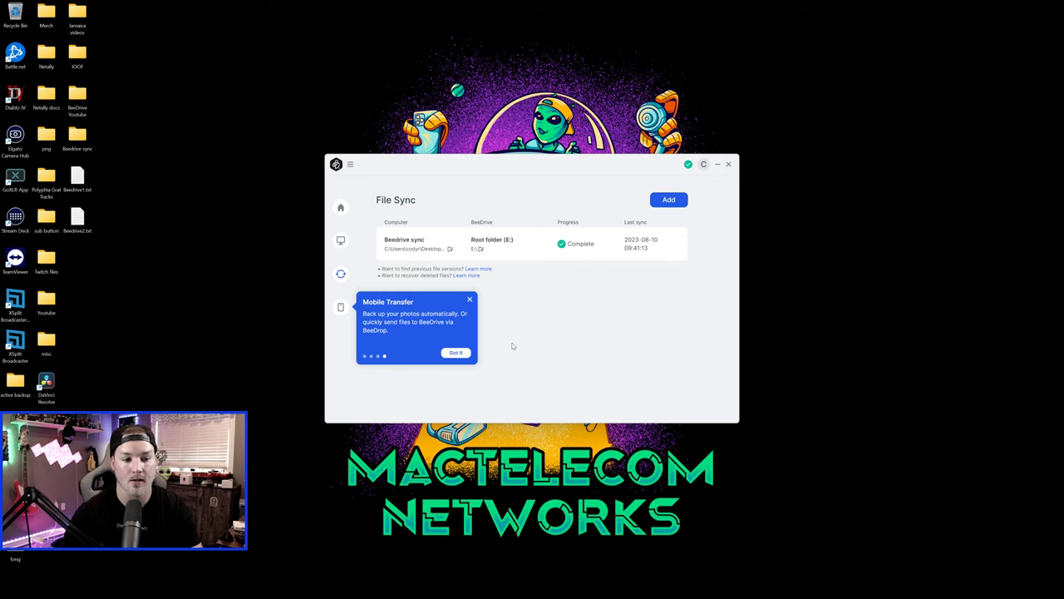
click(455, 353)
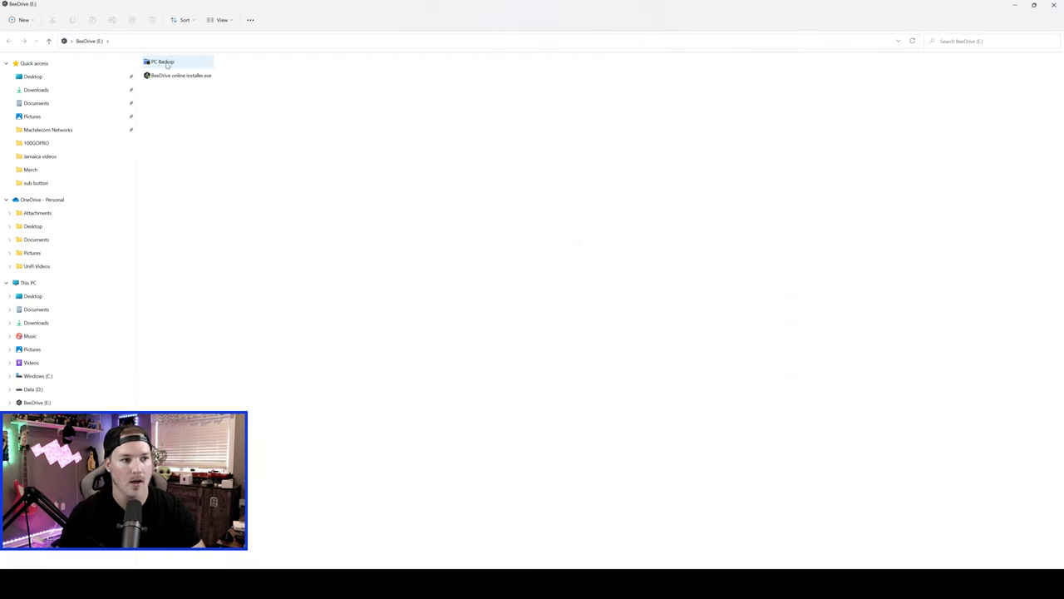
- Marquee-select Beedrive1.txt and Beedrive2.txt on the desktop
mouse_move(165, 64)
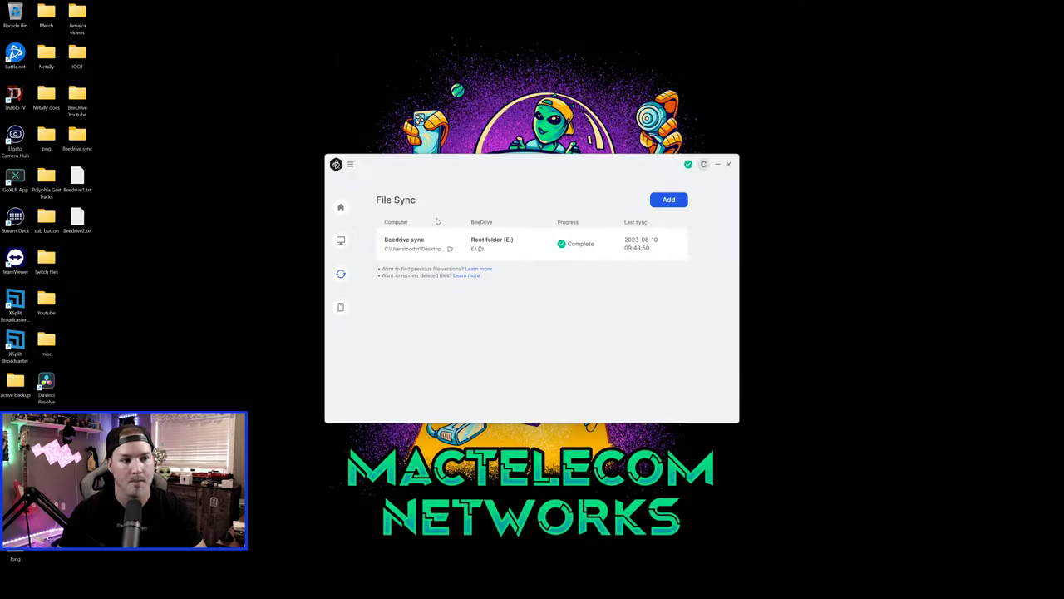
drag(98, 268, 81, 140)
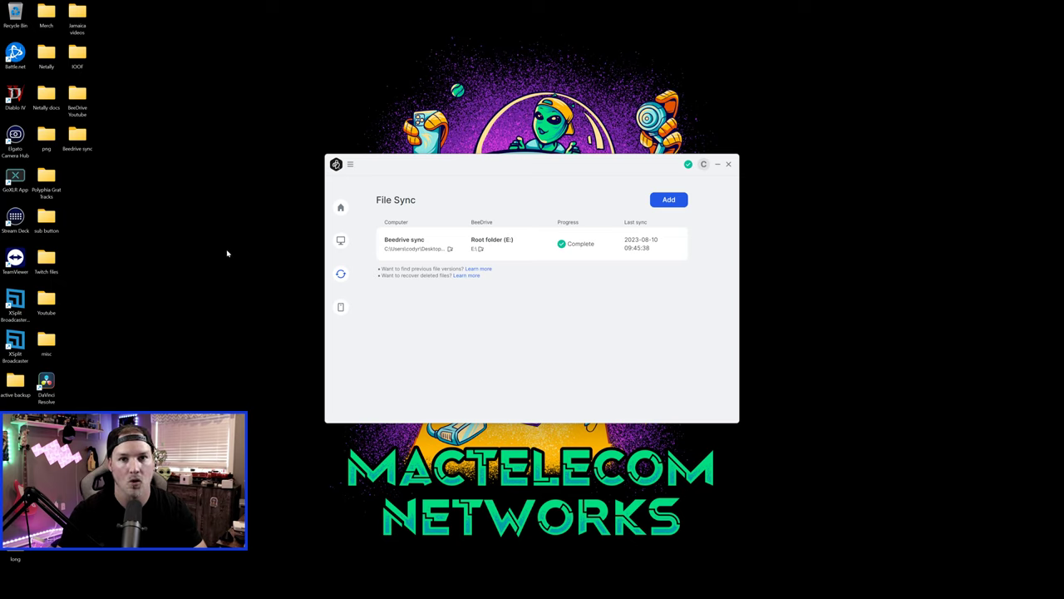
- Go to BeeDrive's Mobile Transfer section and start pairing to display the QR code
mouse_move(353, 595)
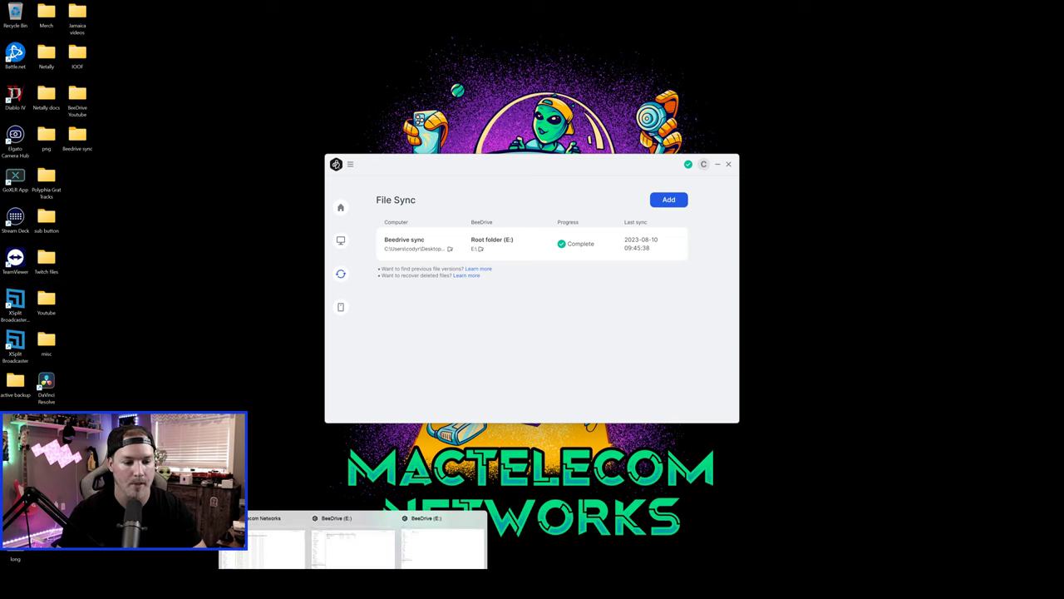
click(447, 553)
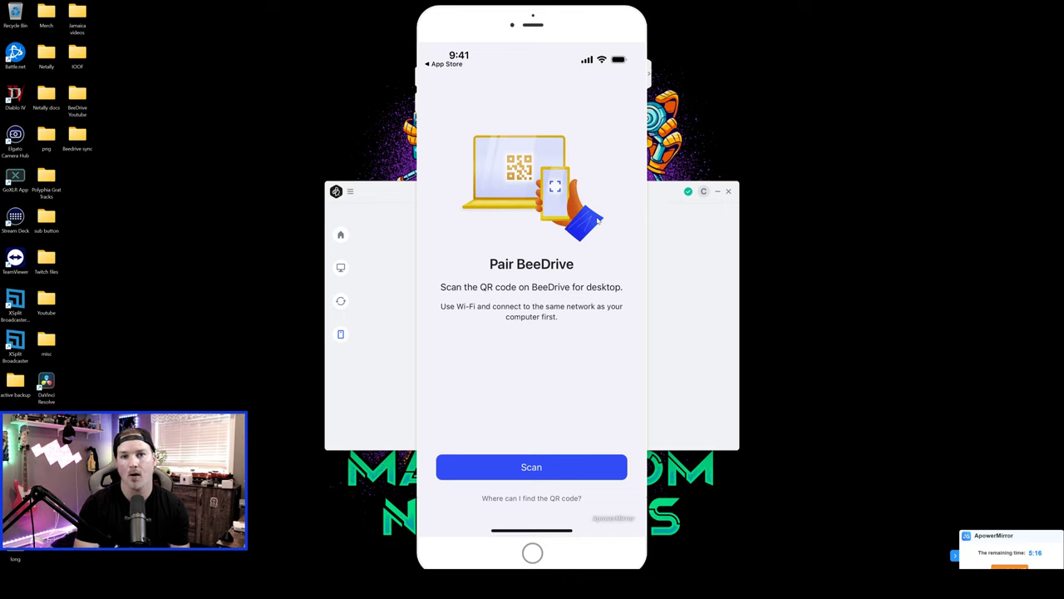
click(698, 225)
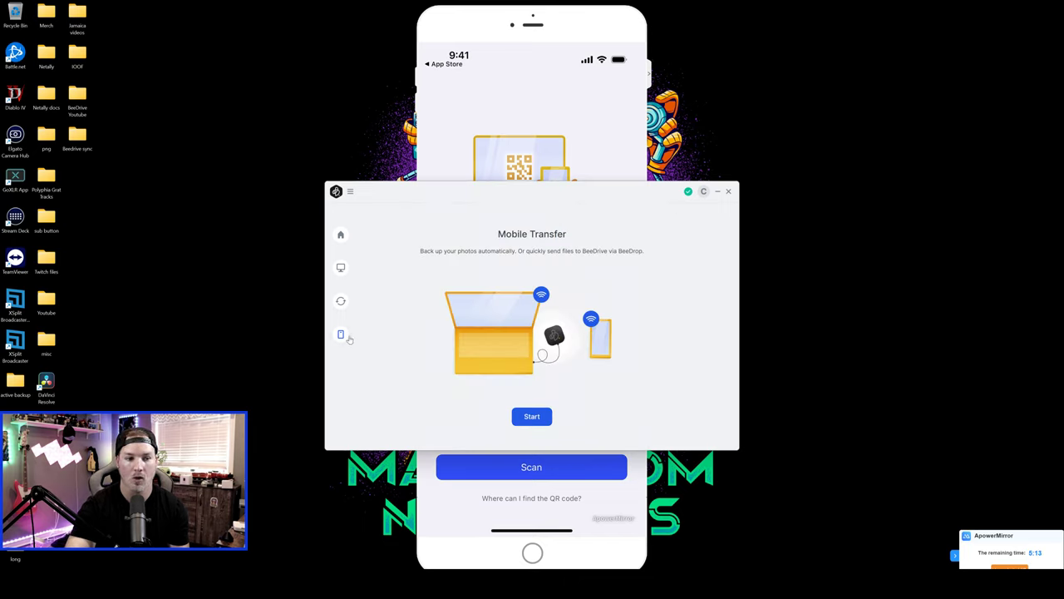
click(539, 420)
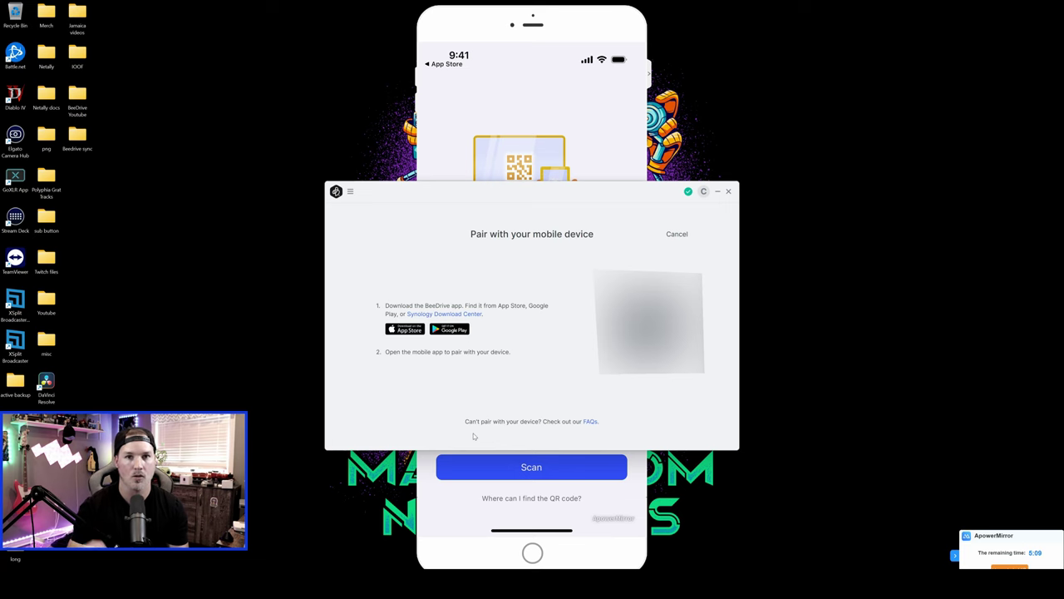